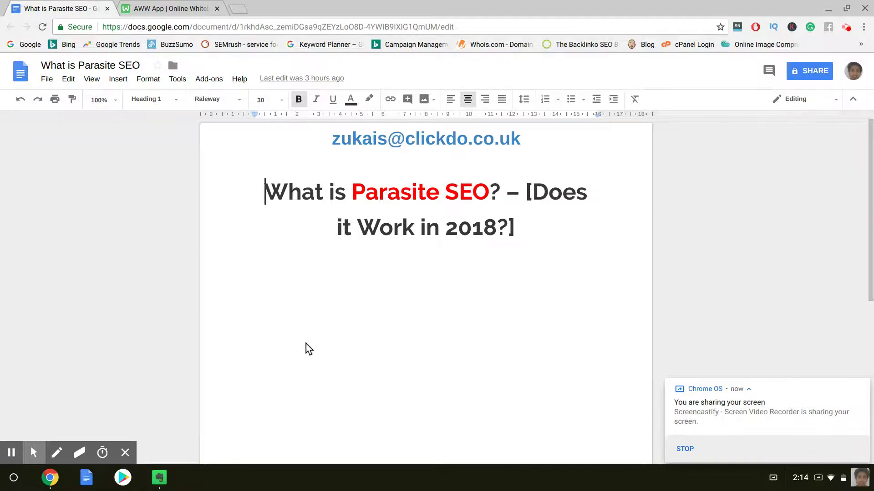
Step: Switch from the Parasite SEO Google Doc to the AWW App whiteboard tab
left_click(201, 7)
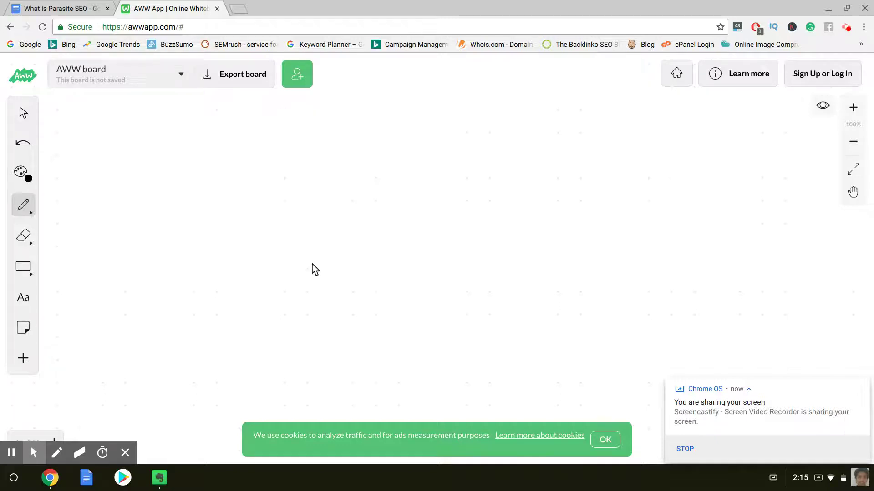
Step: Sketch a large central page, an arrow leading left, a box on the left, and a small box at the arrowhead
mouse_move(336, 269)
left_mouse_down()
mouse_move(333, 117)
mouse_move(468, 106)
mouse_move(508, 282)
mouse_move(344, 291)
mouse_move(337, 269)
left_mouse_up()
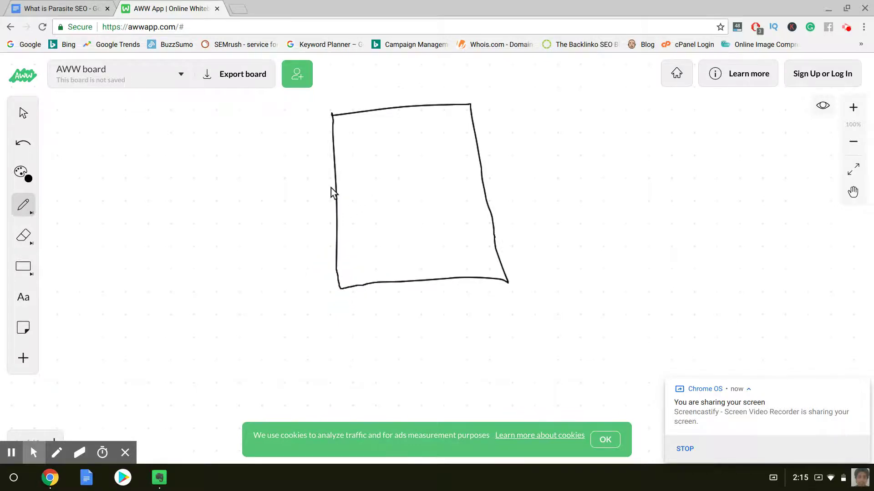
mouse_move(331, 186)
left_mouse_down()
mouse_move(304, 187)
mouse_move(289, 175)
mouse_move(279, 151)
mouse_move(277, 162)
mouse_move(289, 146)
mouse_move(269, 124)
mouse_move(266, 166)
left_mouse_up()
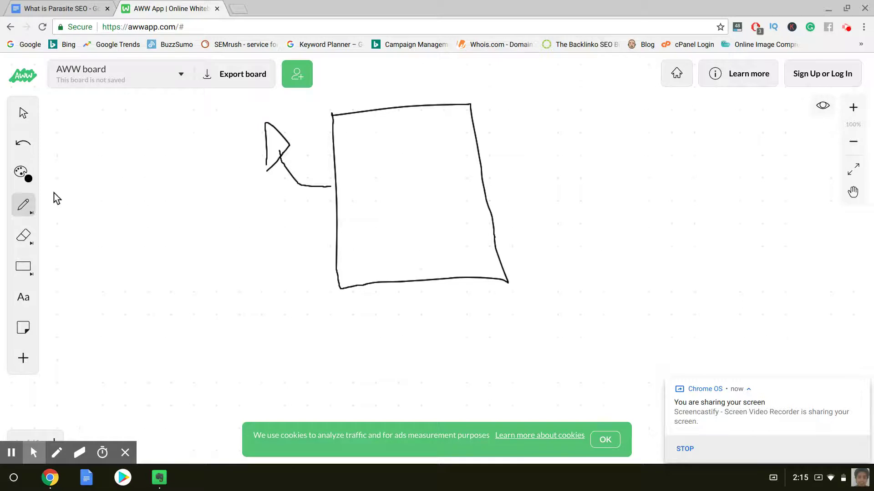
mouse_move(56, 179)
left_mouse_down()
mouse_move(167, 177)
mouse_move(189, 291)
mouse_move(74, 294)
mouse_move(59, 179)
left_mouse_up()
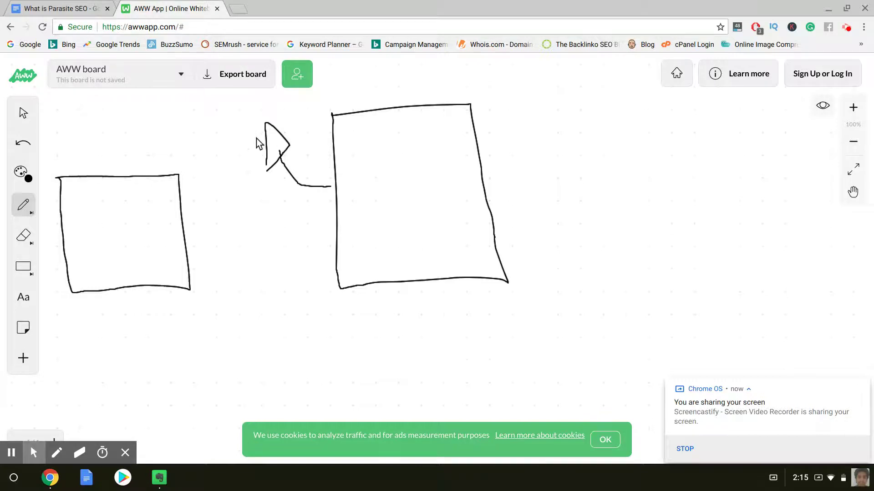
mouse_move(245, 145)
left_mouse_down()
mouse_move(242, 109)
mouse_move(252, 105)
mouse_move(265, 143)
mouse_move(245, 139)
left_mouse_up()
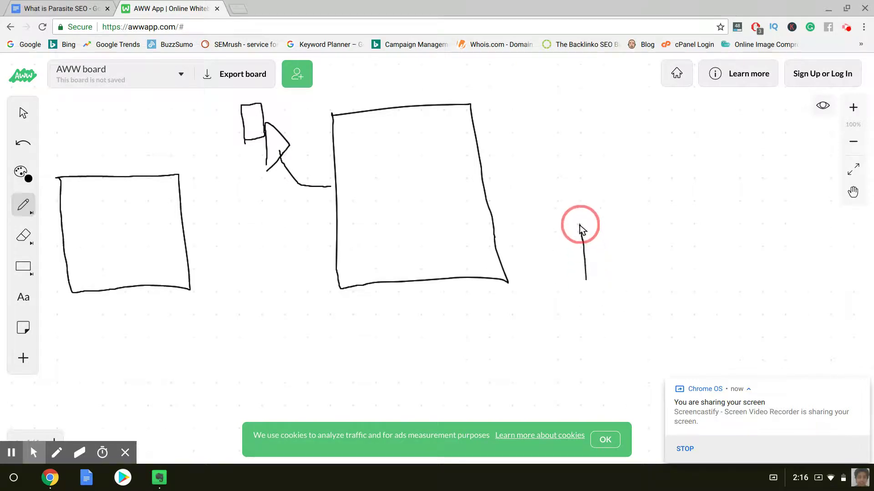
Step: Draw a small right-hand box with four radiating lines beside it and an arrow off its left side
mouse_move(579, 224)
left_mouse_down()
mouse_move(639, 218)
mouse_move(663, 250)
mouse_move(668, 288)
mouse_move(591, 299)
mouse_move(588, 281)
left_mouse_up()
left_click_drag(714, 164, 668, 235)
left_click_drag(733, 197, 692, 226)
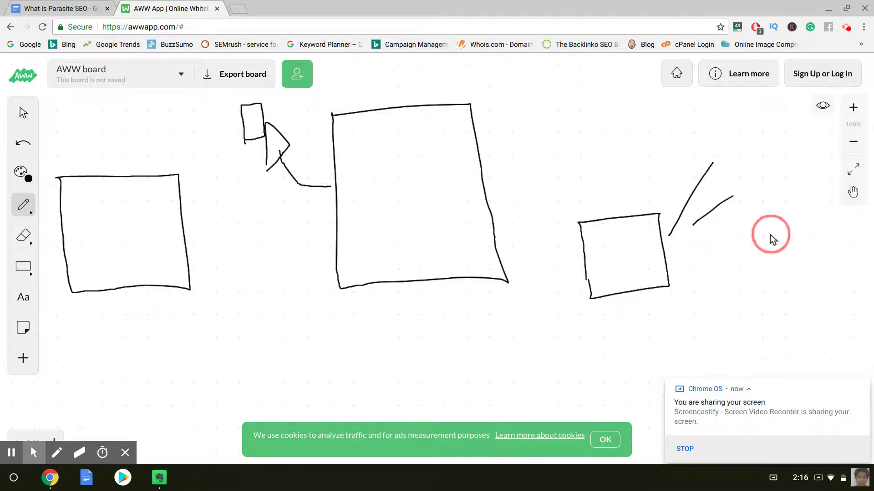
left_click_drag(770, 234, 703, 248)
left_click_drag(762, 260, 690, 266)
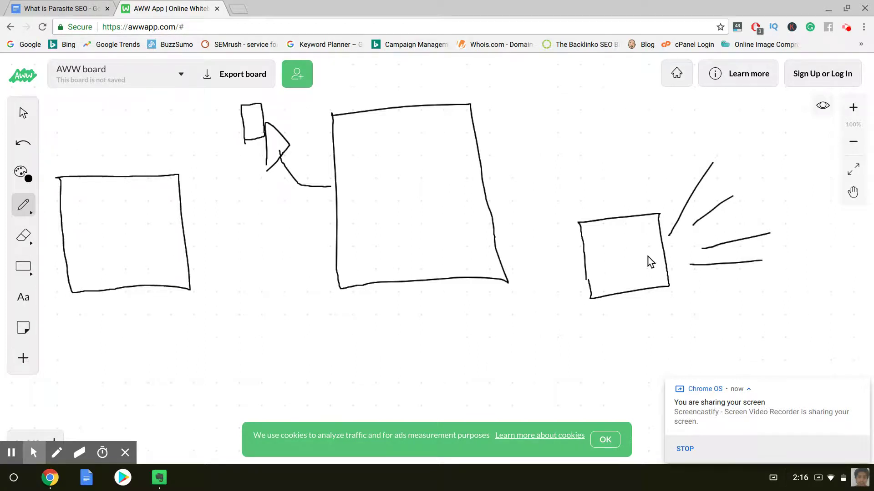
mouse_move(579, 260)
left_mouse_down()
mouse_move(558, 253)
mouse_move(543, 228)
mouse_move(554, 205)
mouse_move(532, 207)
mouse_move(534, 241)
left_mouse_up()
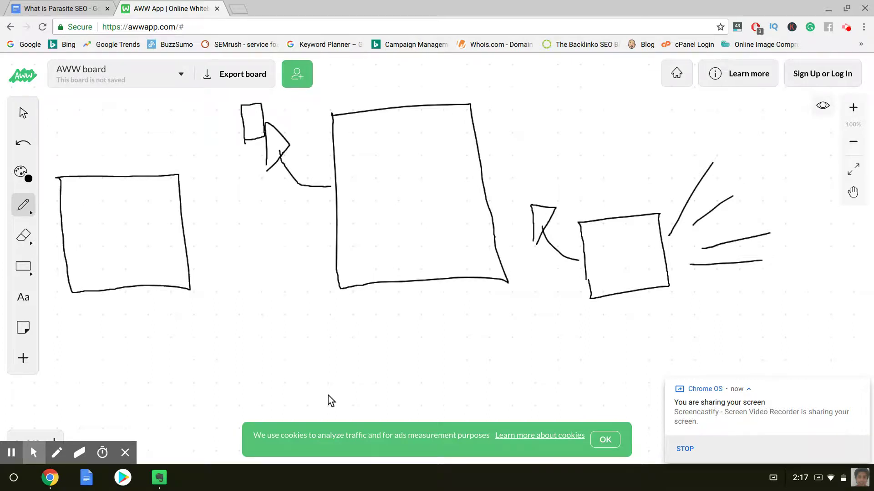
Step: Draw a box below the large page with arrows into it, redoing a misdrawn arrow, and a small top-right box
mouse_move(244, 357)
left_mouse_down()
mouse_move(241, 289)
mouse_move(306, 296)
mouse_move(300, 364)
mouse_move(245, 359)
left_mouse_up()
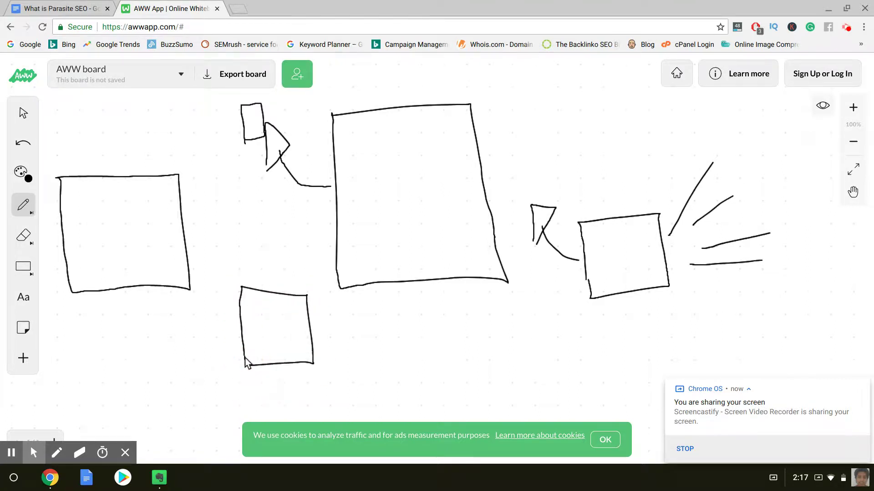
mouse_move(395, 366)
left_mouse_down()
mouse_move(336, 334)
mouse_move(358, 322)
mouse_move(342, 333)
left_mouse_up()
key("v")
key("ctrl+z")
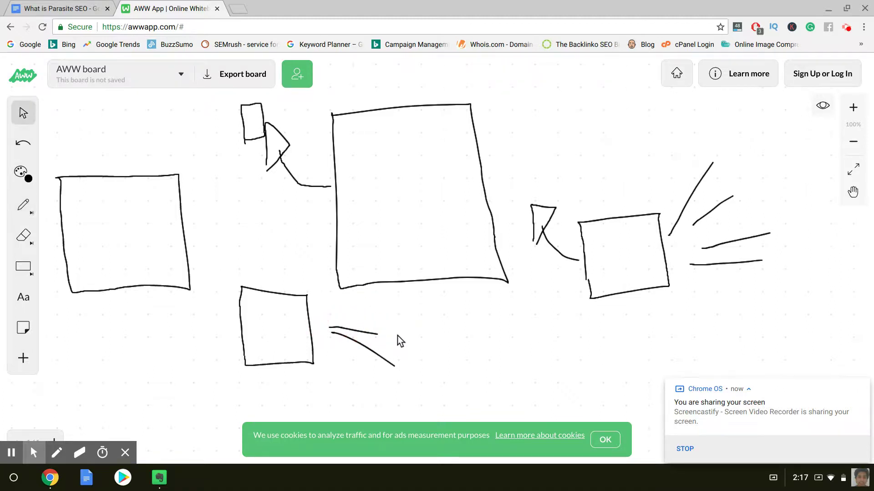
key("ctrl+z")
key("ctrl+z")
key("p")
mouse_move(376, 376)
left_mouse_down()
mouse_move(351, 361)
mouse_move(384, 355)
mouse_move(375, 336)
mouse_move(390, 313)
mouse_move(339, 324)
mouse_move(371, 325)
mouse_move(342, 324)
mouse_move(379, 311)
left_mouse_up()
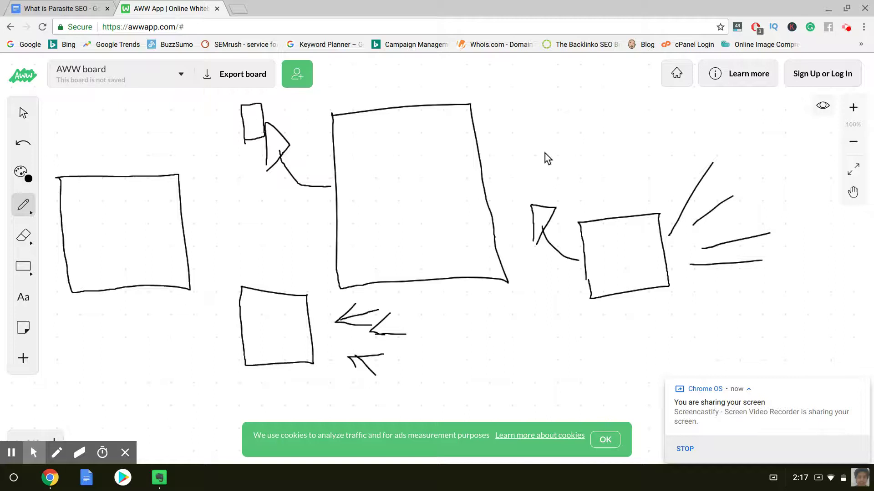
mouse_move(544, 153)
left_mouse_down()
mouse_move(544, 109)
mouse_move(591, 100)
mouse_move(605, 162)
mouse_move(553, 169)
mouse_move(547, 145)
left_mouse_up()
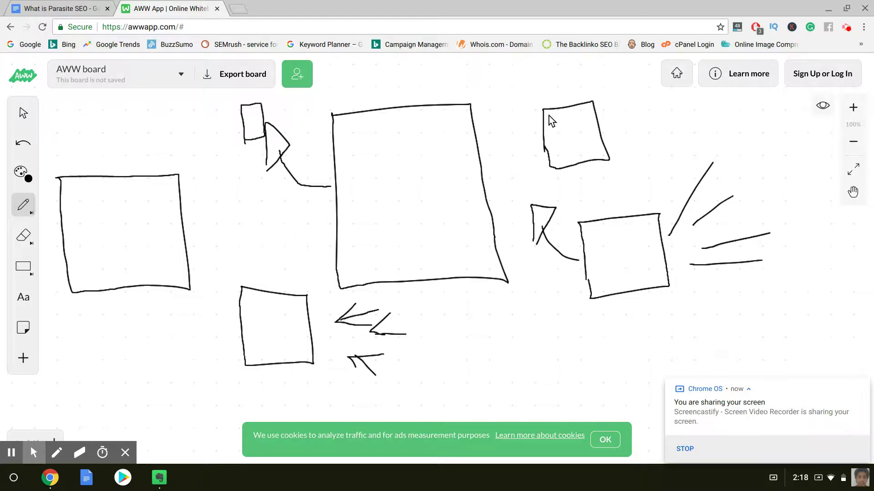
Step: Scribble a text line and a dot inside the top-right box, with accent strokes on either side
mouse_move(553, 127)
left_mouse_down()
mouse_move(582, 121)
mouse_move(597, 129)
left_mouse_up()
left_click(577, 143)
mouse_move(666, 123)
left_mouse_down()
mouse_move(624, 116)
mouse_move(609, 160)
left_mouse_up()
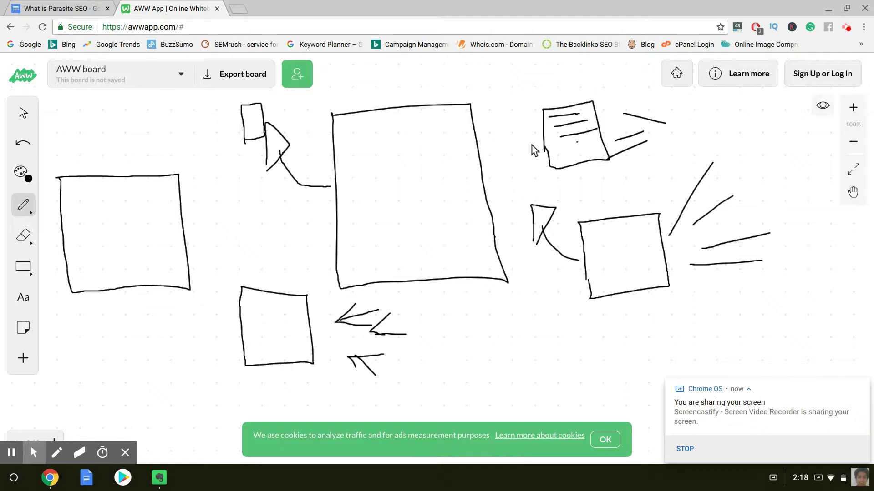
mouse_move(524, 136)
left_mouse_down()
mouse_move(521, 120)
mouse_move(506, 124)
mouse_move(513, 136)
mouse_move(525, 135)
mouse_move(526, 146)
mouse_move(514, 155)
mouse_move(522, 164)
mouse_move(537, 155)
mouse_move(529, 145)
mouse_move(531, 173)
mouse_move(549, 181)
mouse_move(540, 162)
left_mouse_up()
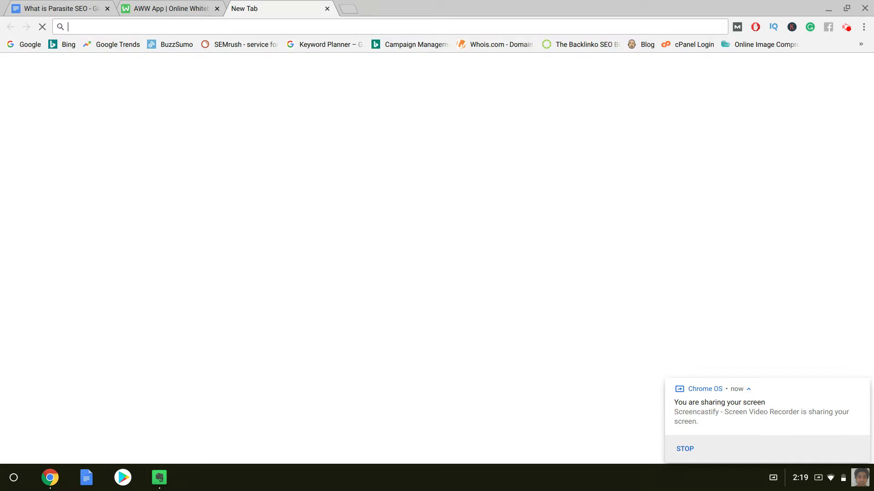
Step: Load clickdo.co.uk/seo-training-course/ in the new tab using the address-bar suggestions
type("clik")
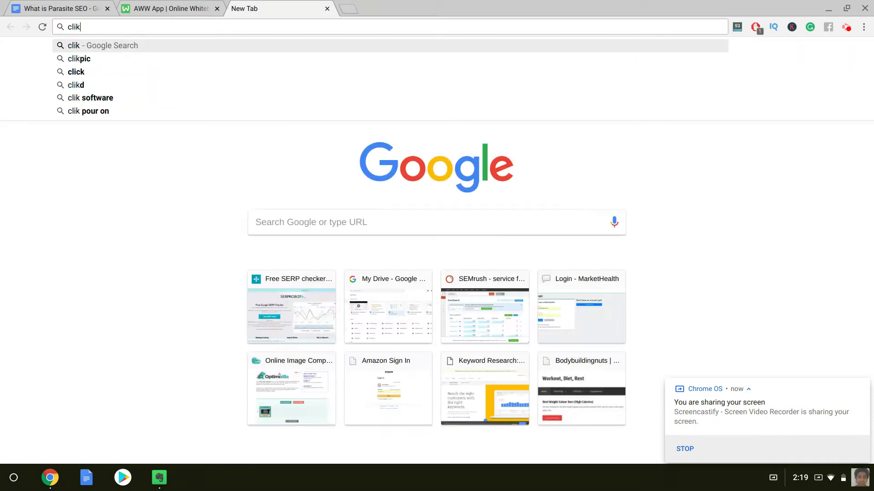
key("BackSpace")
type("c")
key("Right")
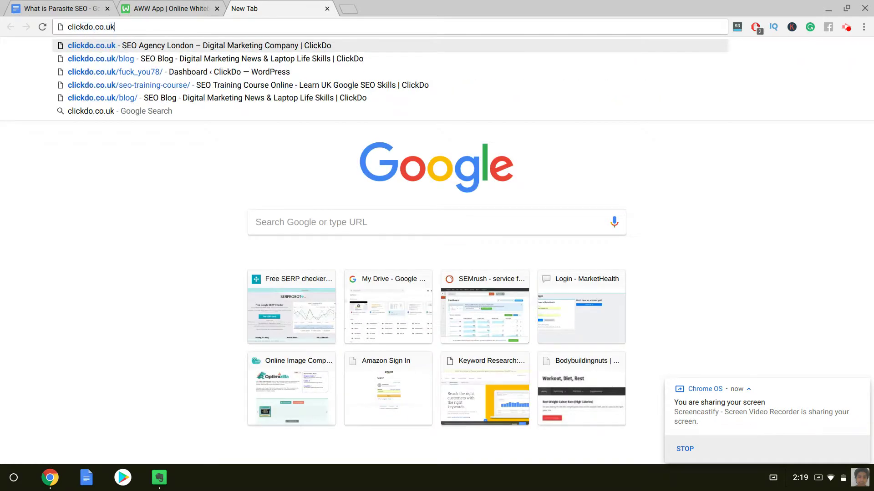
type("/seo-training-course/")
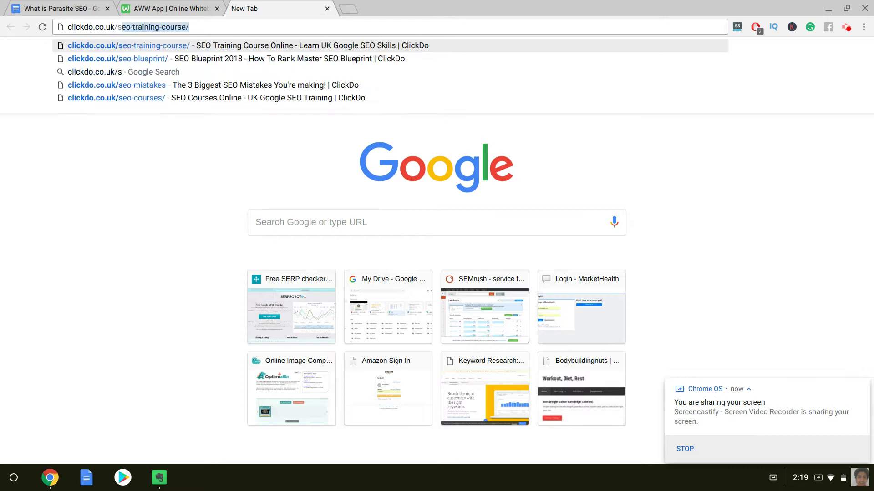
key("Return")
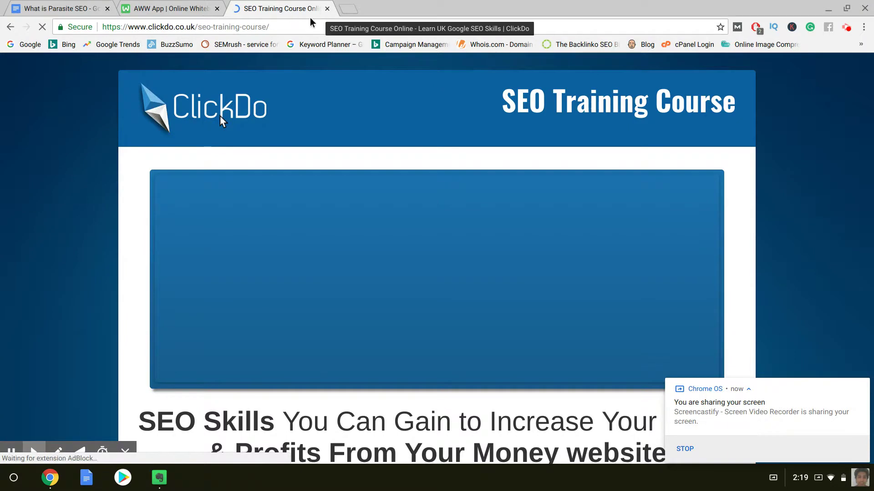
Step: Scroll to Course Modules and highlight the 'Web 2.0 Creation Strategies - Ultimate guide' line
scroll(289, 150, "down", 8)
scroll(289, 151, "down", 6)
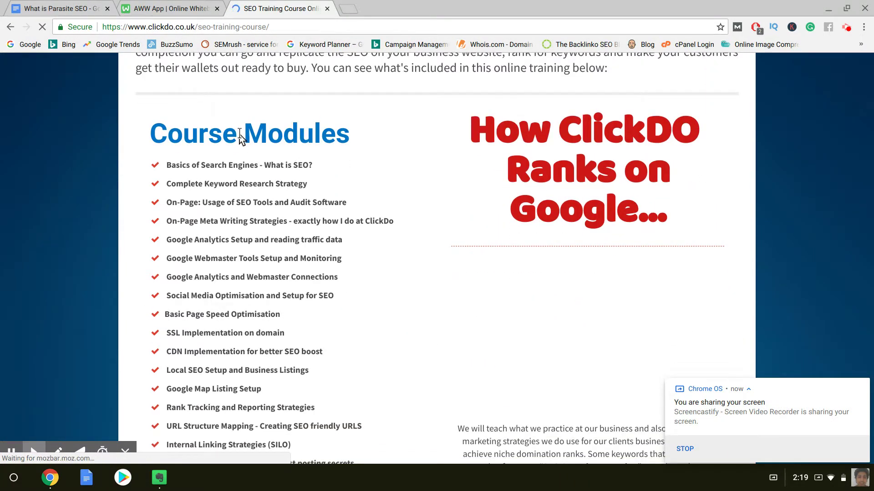
scroll(233, 284, "down", 4)
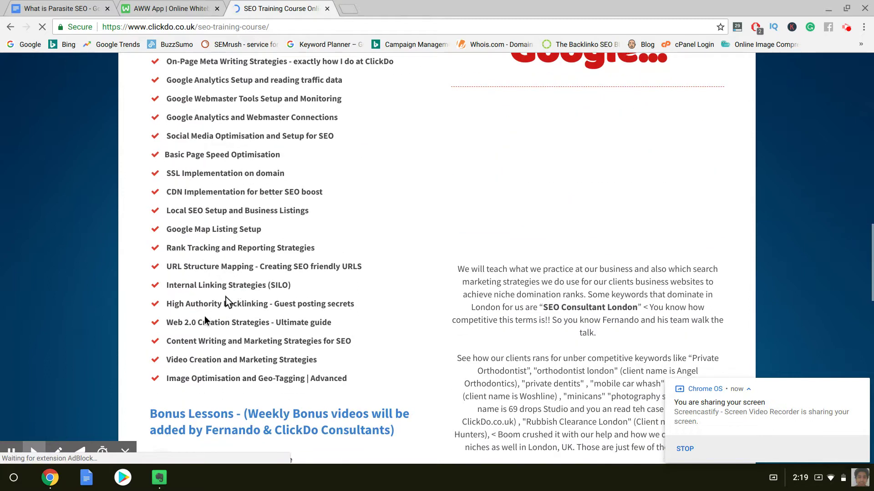
triple_click(203, 322)
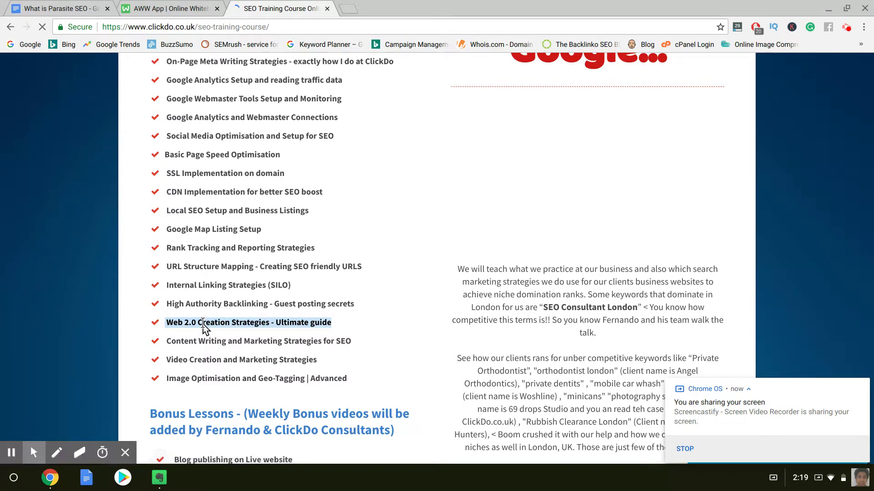
scroll(203, 327, "up", 2)
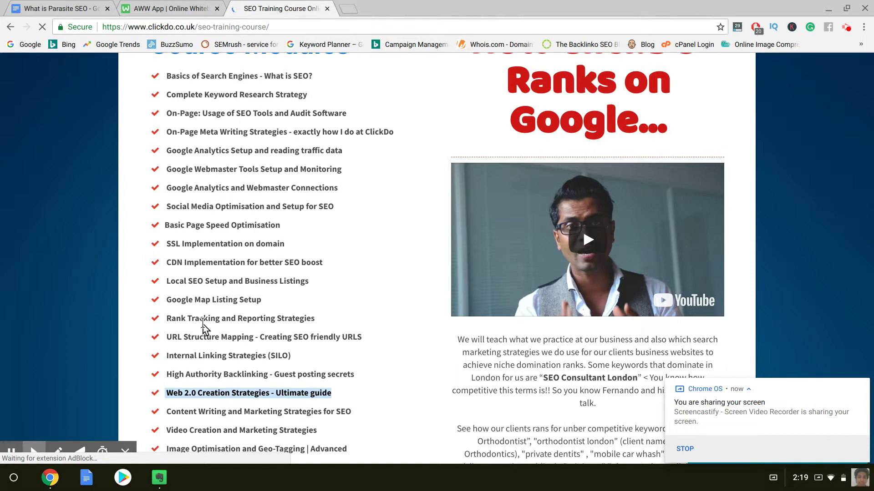
scroll(204, 327, "up", 7)
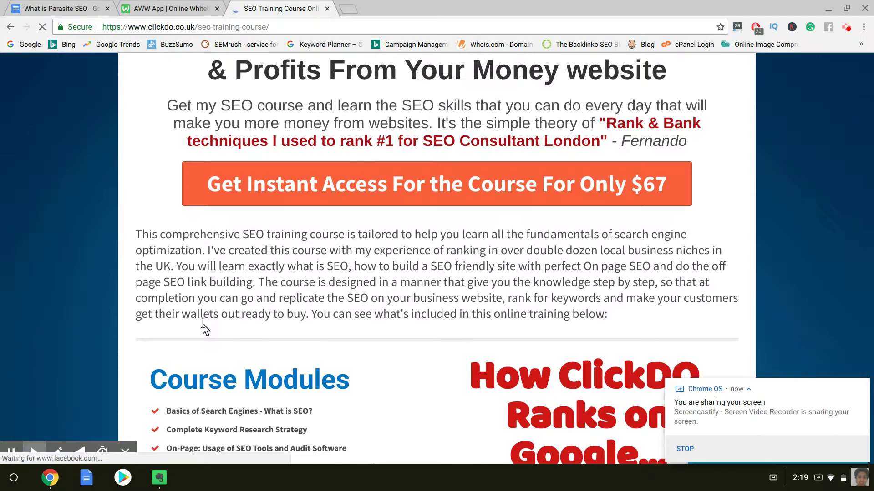
scroll(203, 327, "down", 7)
scroll(204, 326, "down", 3)
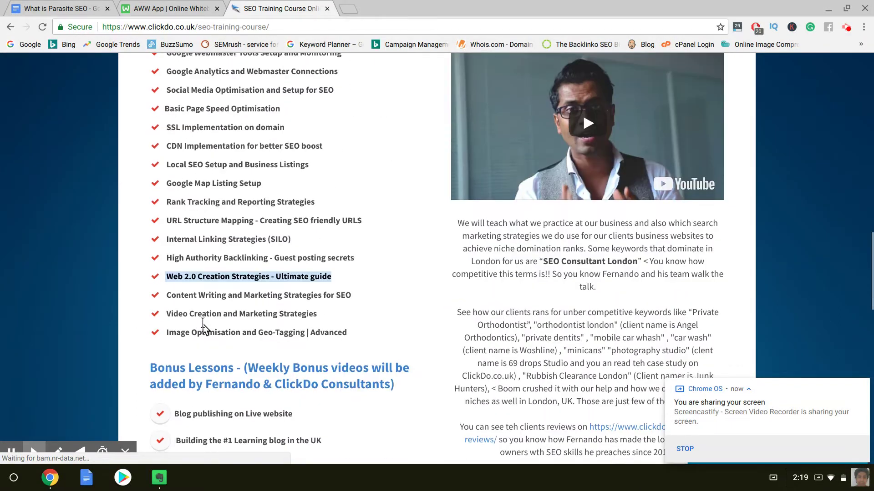
scroll(202, 327, "up", 1)
triple_click(200, 321)
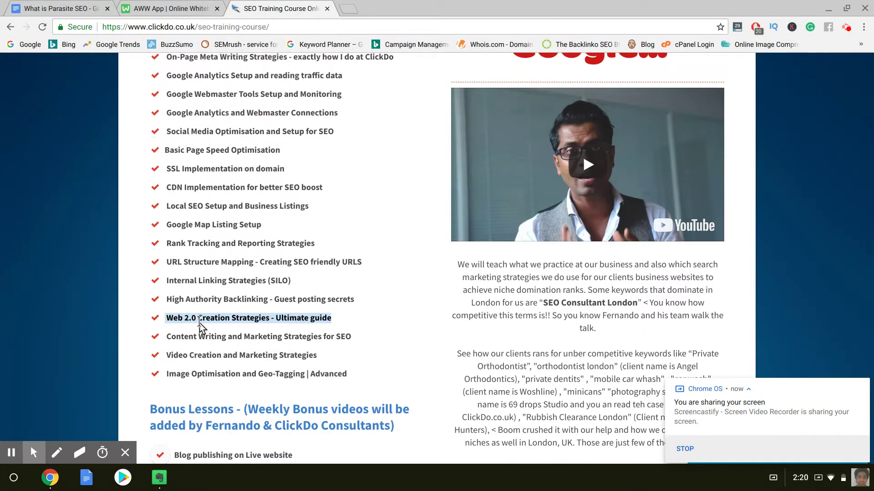
scroll(200, 324, "up", 9)
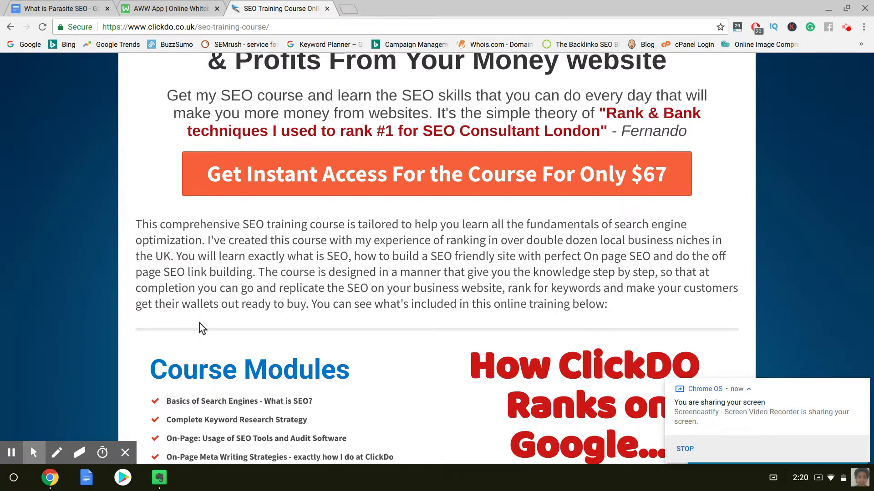
Step: Return to the What is Parasite SEO Google Doc and select the contact e-mail line in its header
mouse_move(106, 66)
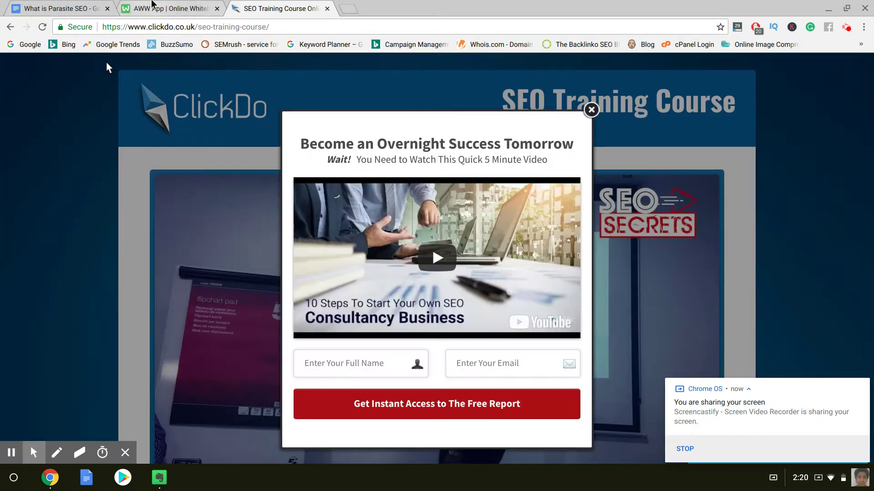
left_click(152, 5)
left_click(79, 6)
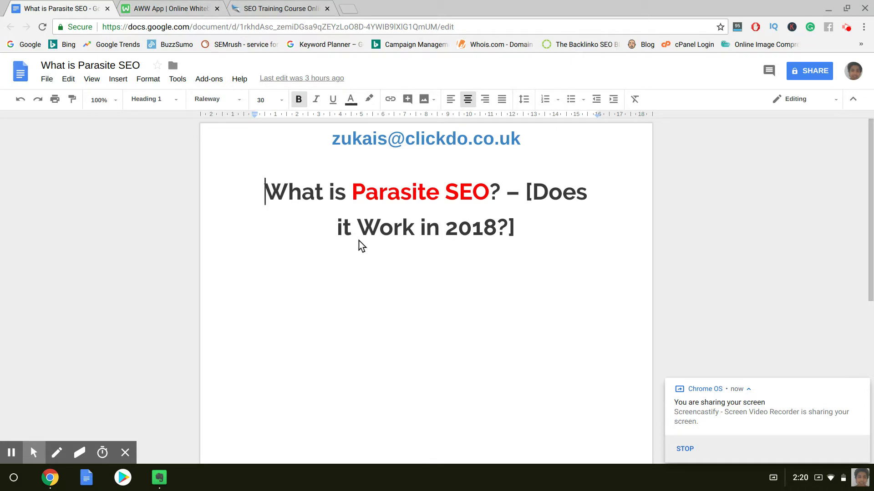
triple_click(468, 141)
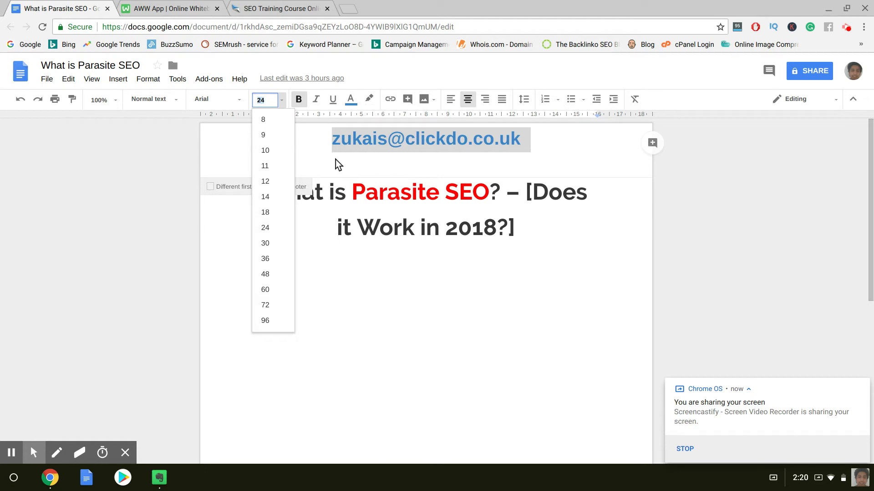
Step: Change the selected header e-mail line's font size from 24 to 36
left_click(282, 228)
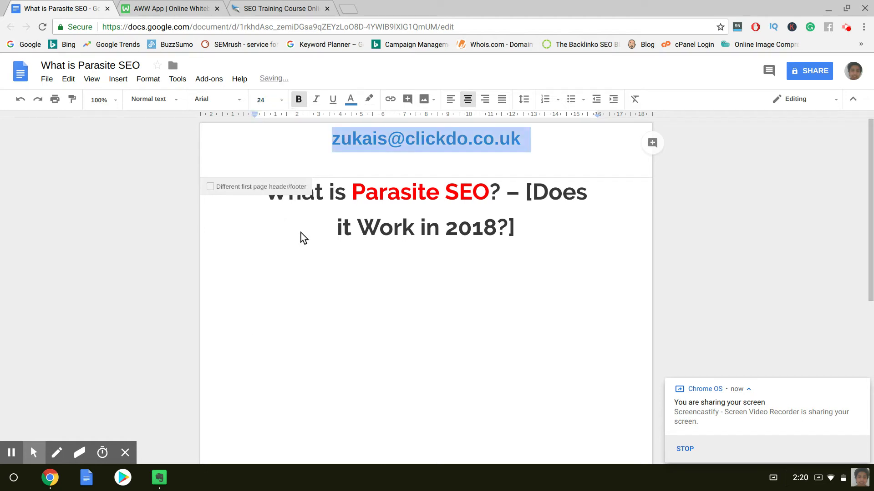
left_click(281, 99)
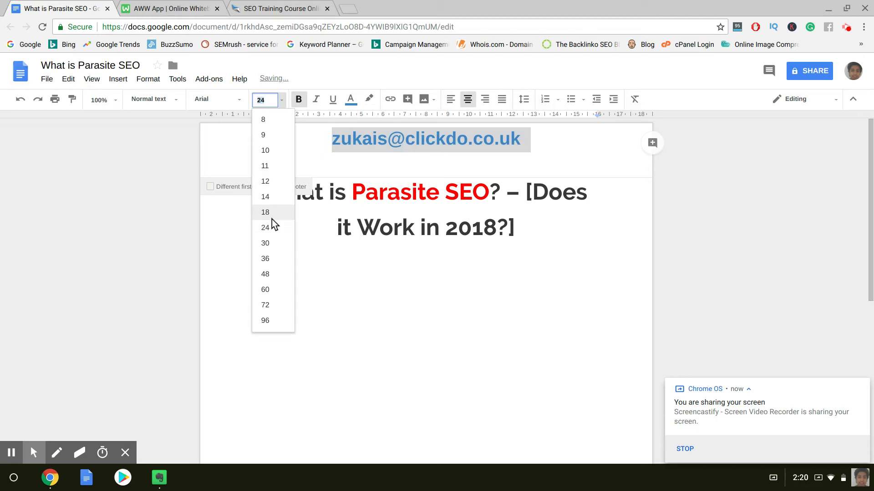
left_click(267, 261)
left_click(571, 171)
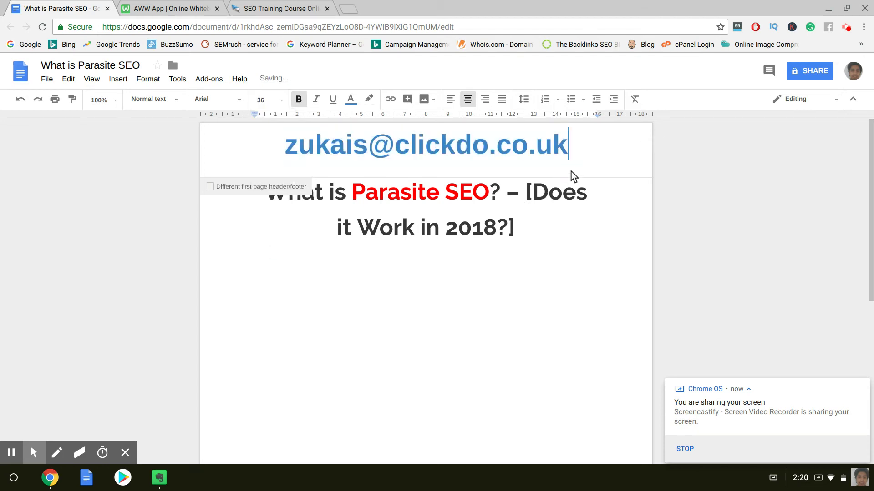